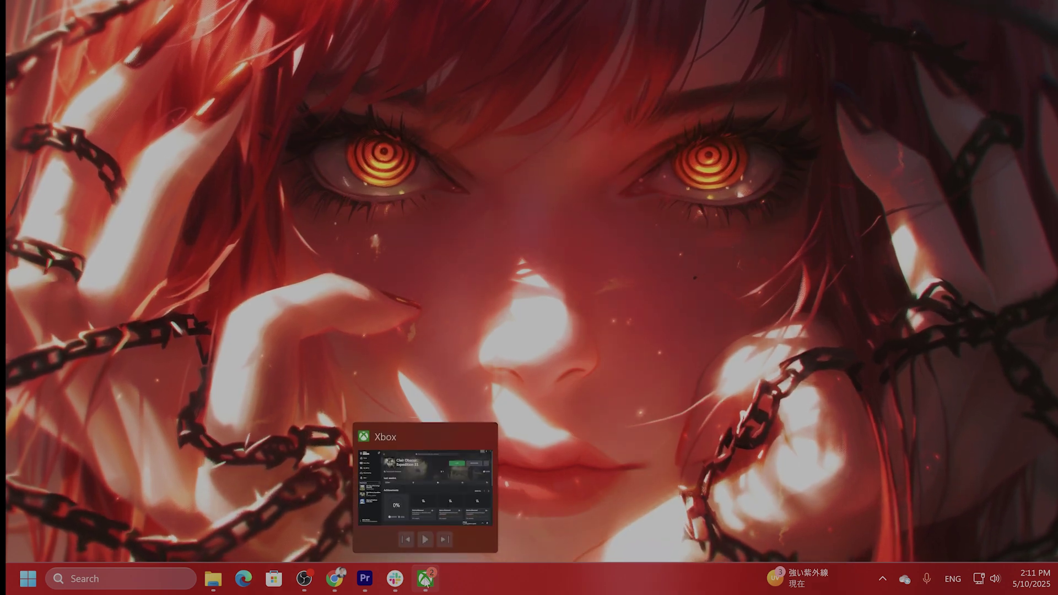
# Restore the Xbox app and browse the Clair Obscur: Expedition 33 option and quick-action menus.
pyautogui.click(425, 579)
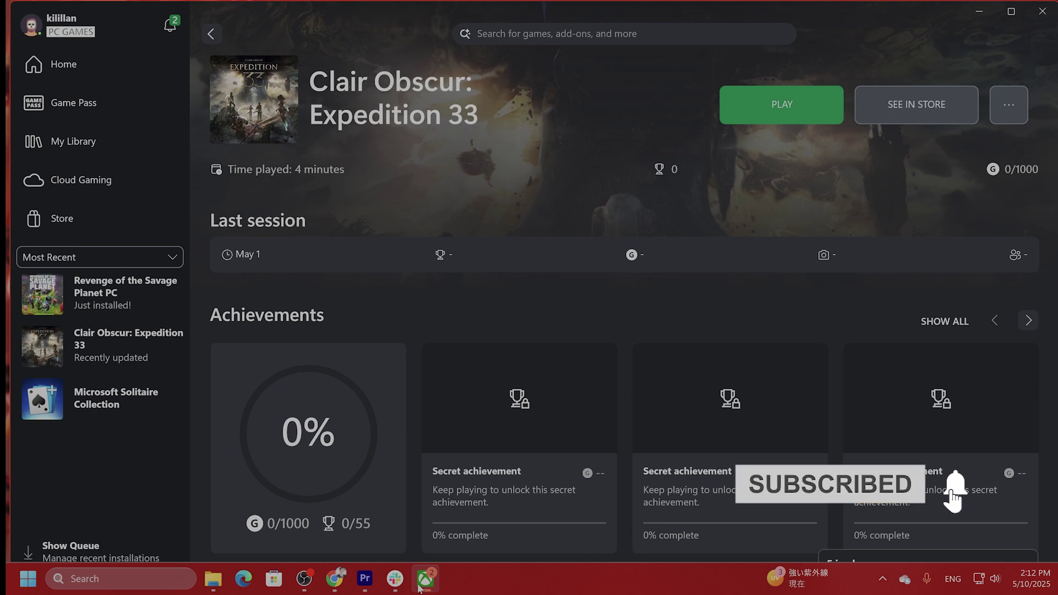
pyautogui.click(1013, 112)
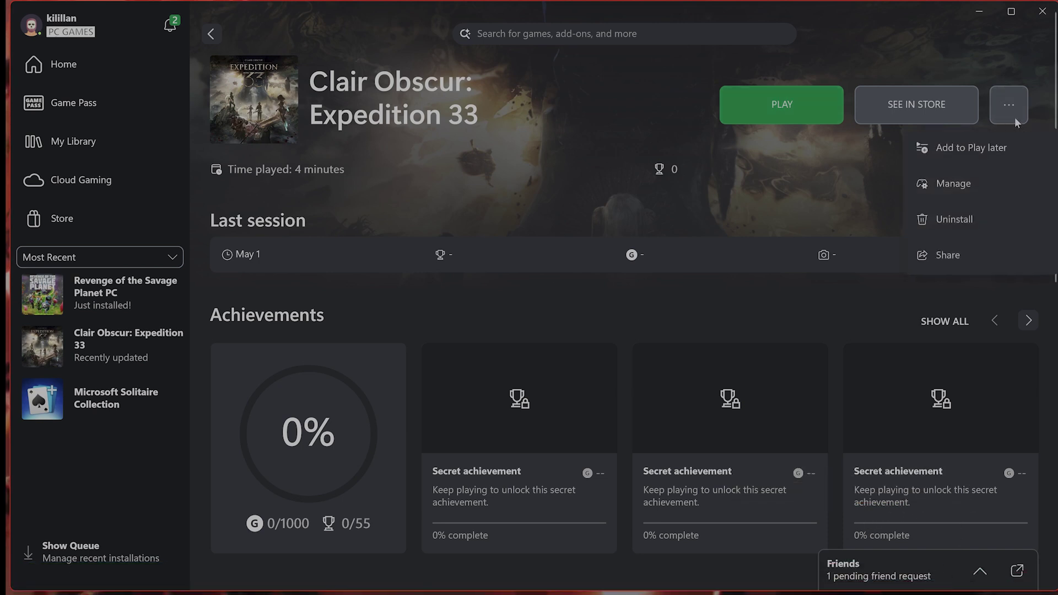
pyautogui.click(1018, 110)
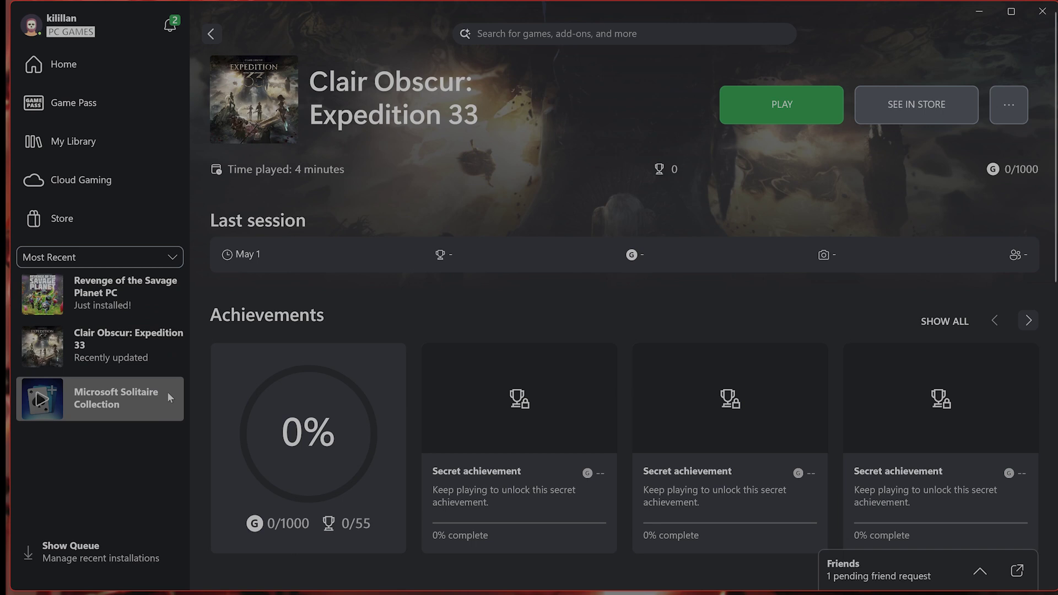
pyautogui.rightClick(152, 338)
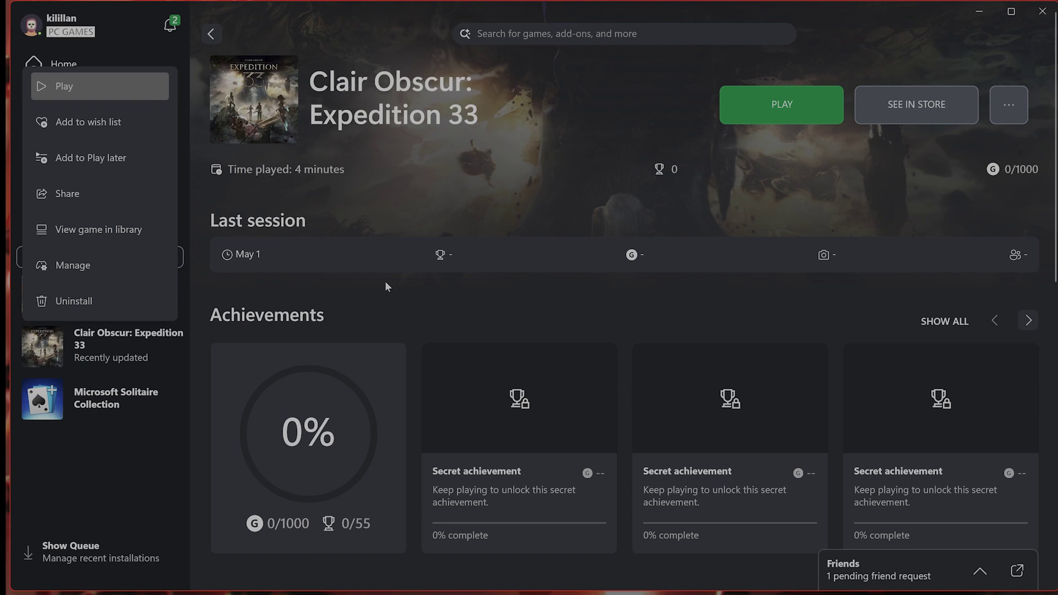
# Minimize the Xbox app and launch Control Panel by searching 'control panel'.
pyautogui.click(971, 14)
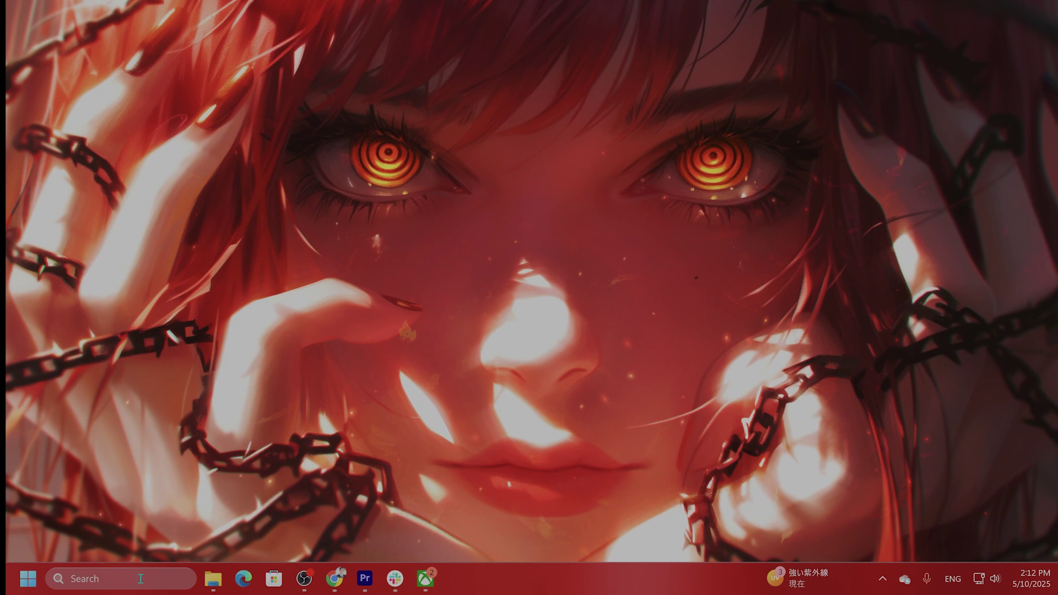
pyautogui.click(142, 578)
pyautogui.write('control panel')
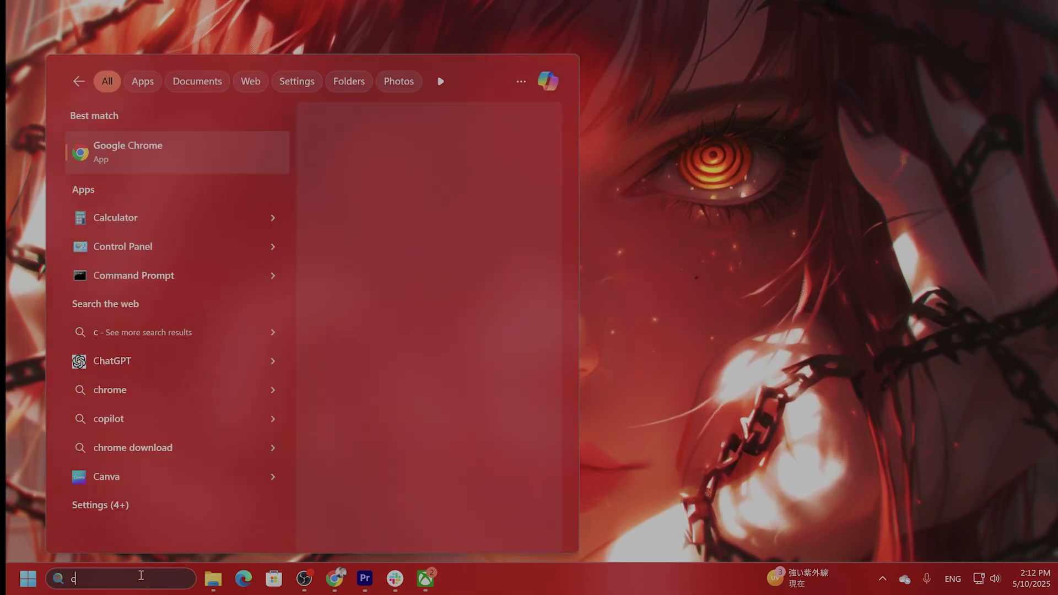
pyautogui.press('Return')
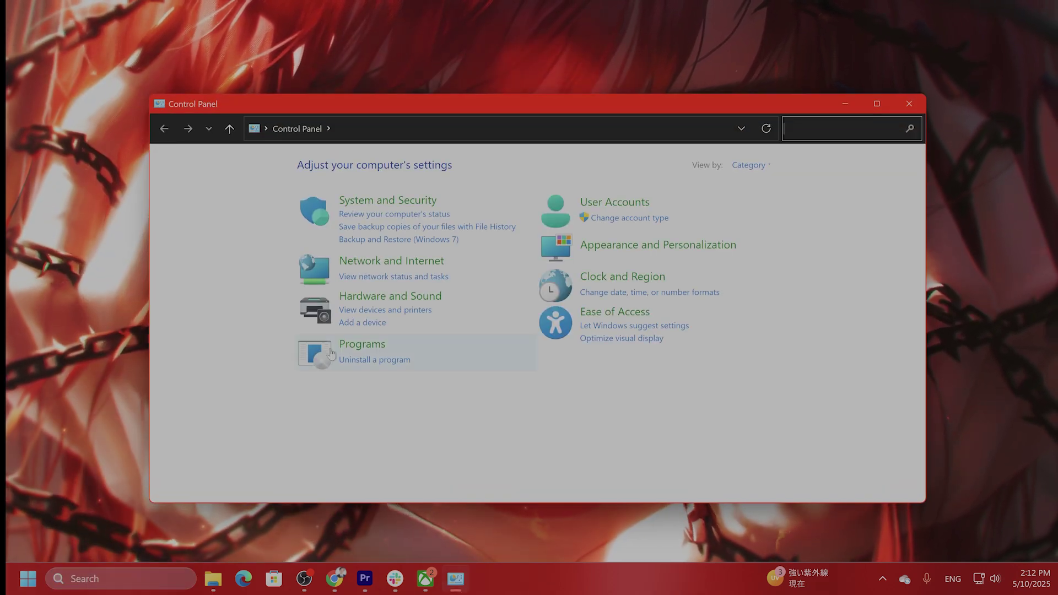
# Go to Hardware and Sound, then Power Options.
pyautogui.click(429, 300)
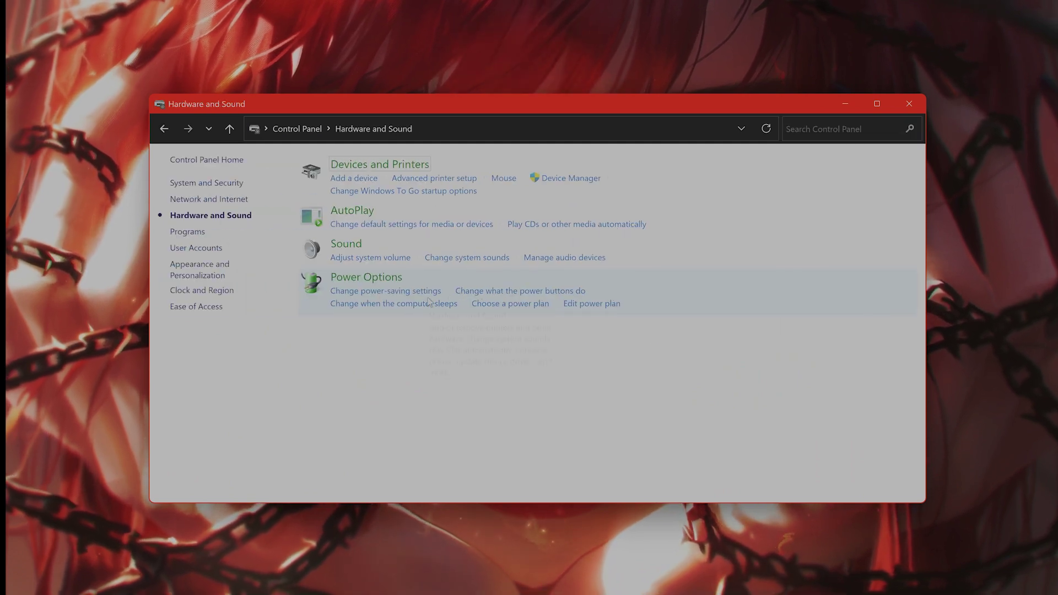
pyautogui.click(366, 277)
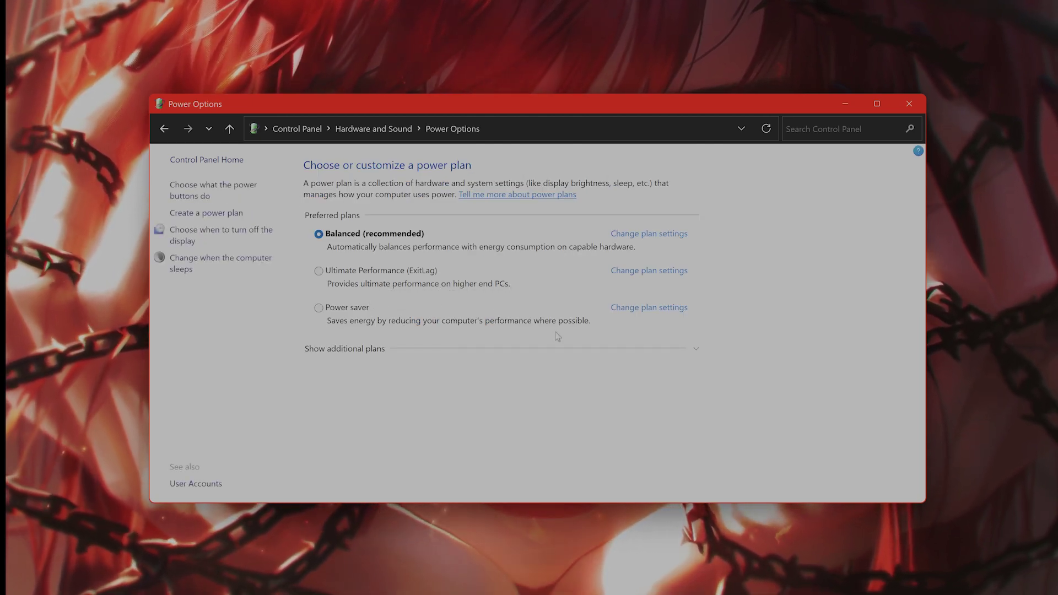
# Switch the active power plan from Balanced to High performance and bring up Task Manager.
pyautogui.click(697, 350)
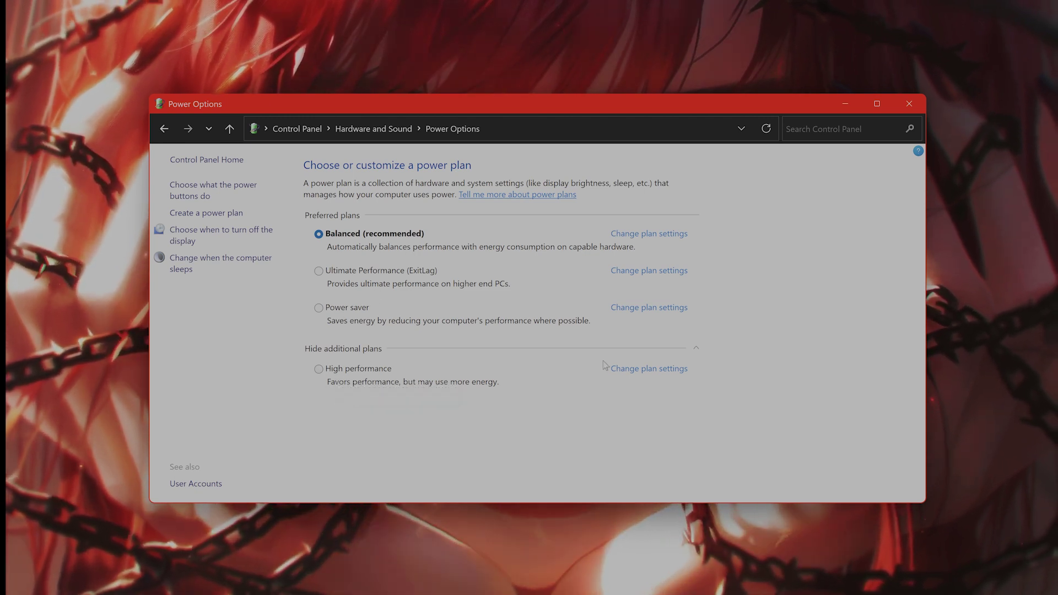
pyautogui.click(321, 371)
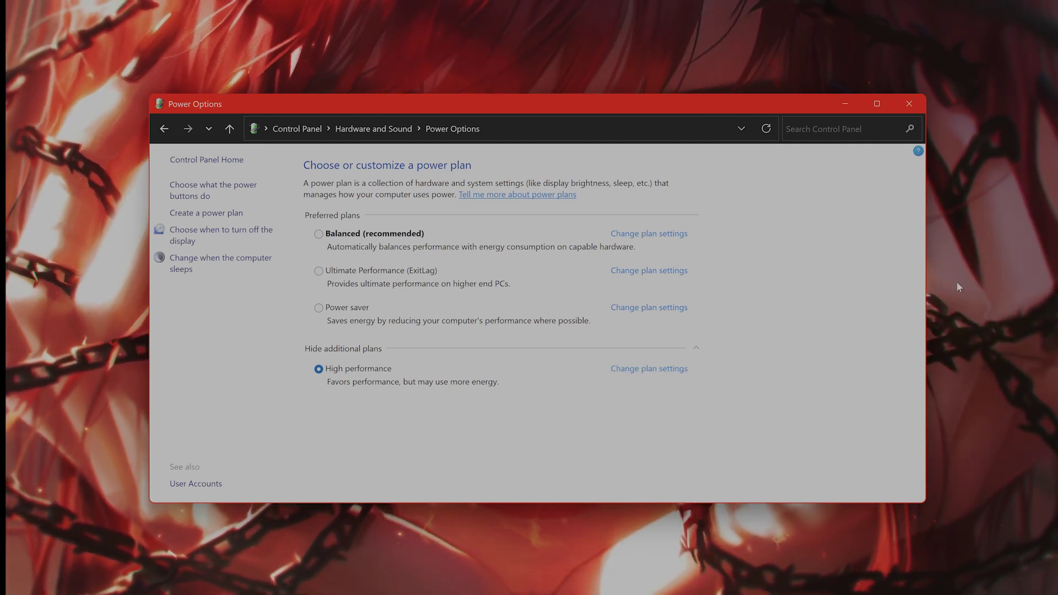
pyautogui.click(957, 281)
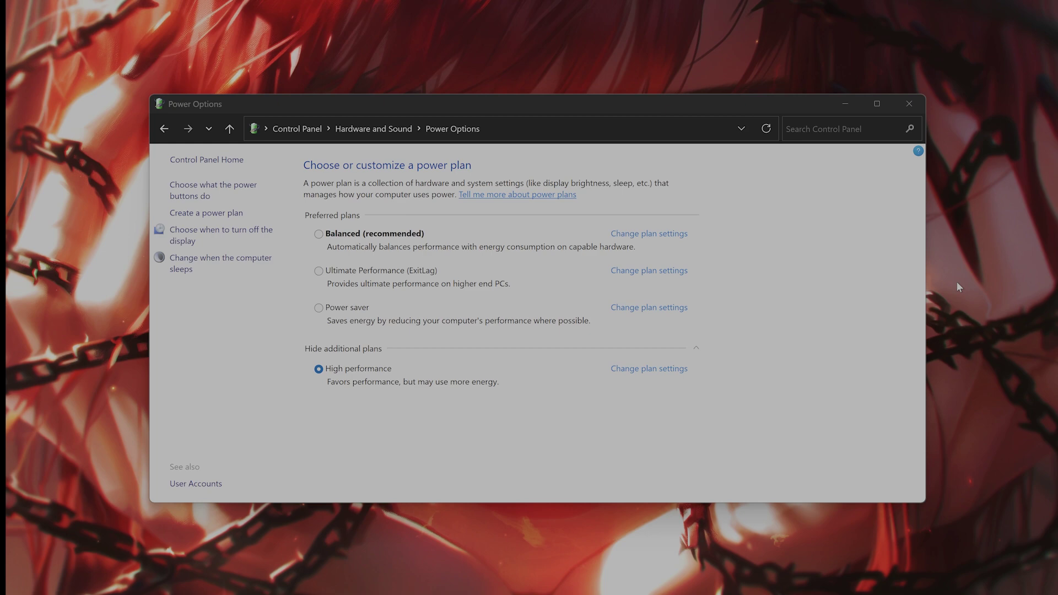
pyautogui.hotkey('ctrl', 'shift', 'Escape')
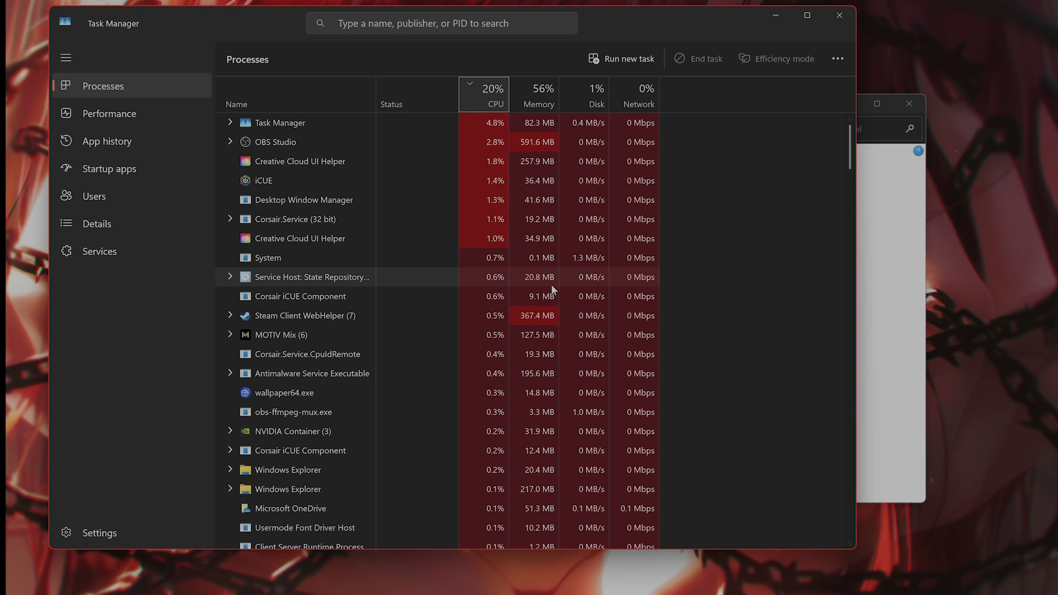
# Sort the Task Manager process list by the Name column.
pyautogui.click(303, 88)
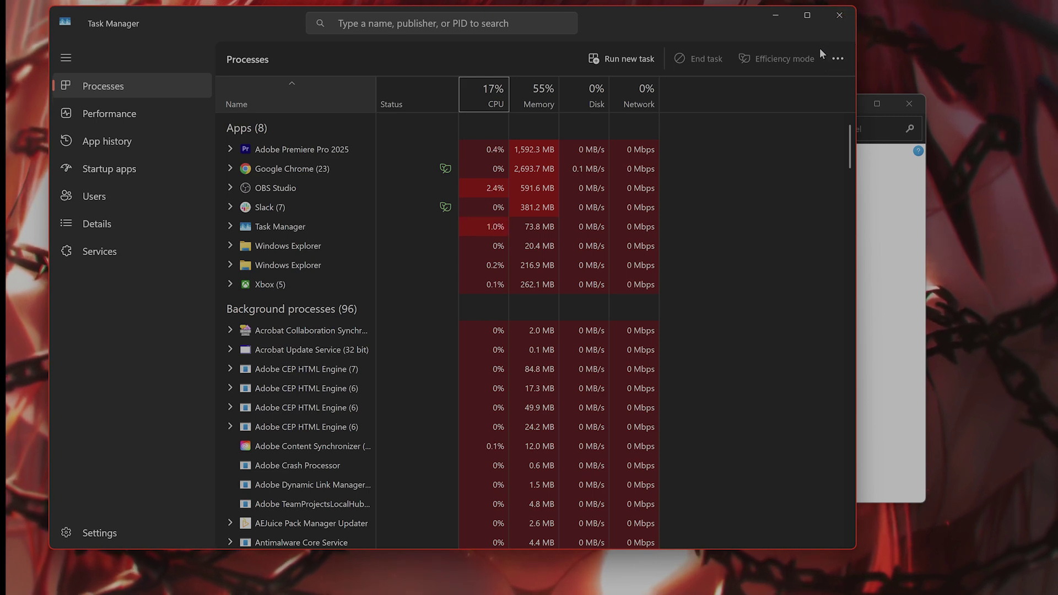
# Close the Task Manager window.
pyautogui.click(842, 16)
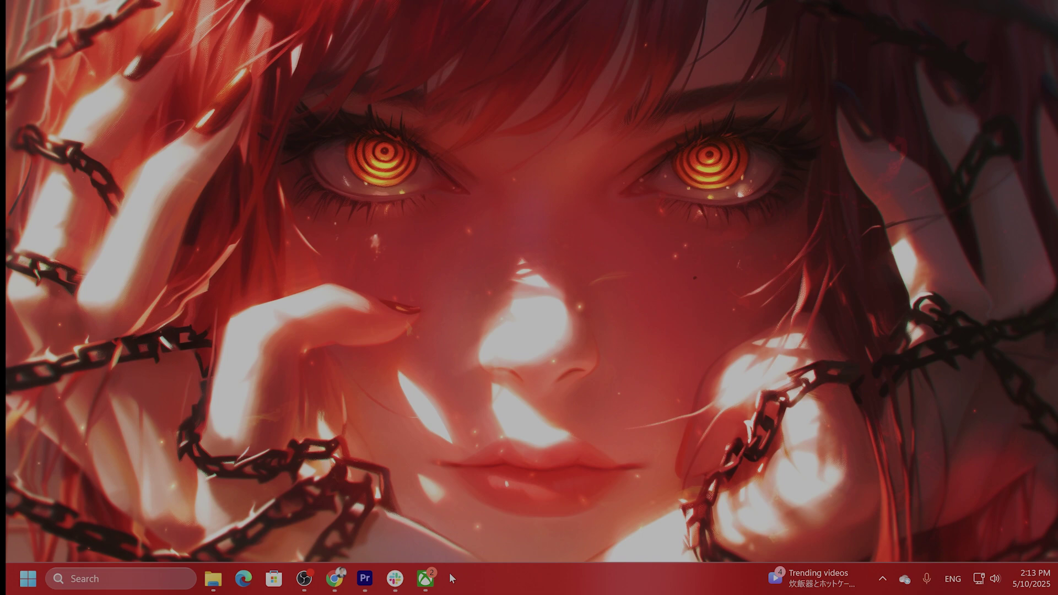
# Restore the Xbox app window from the taskbar on the Expedition 33 page.
pyautogui.click(426, 580)
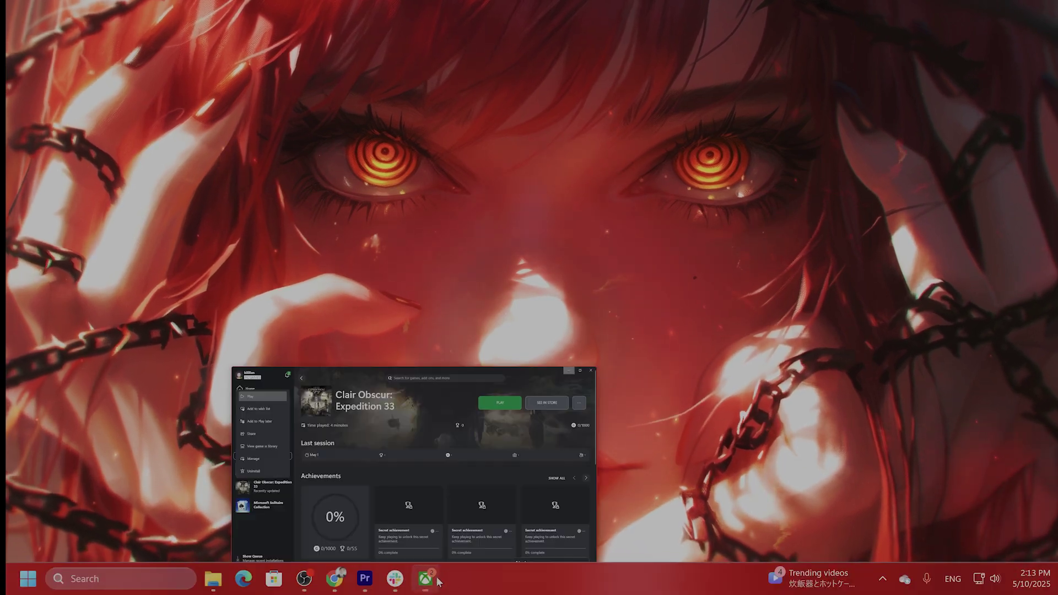